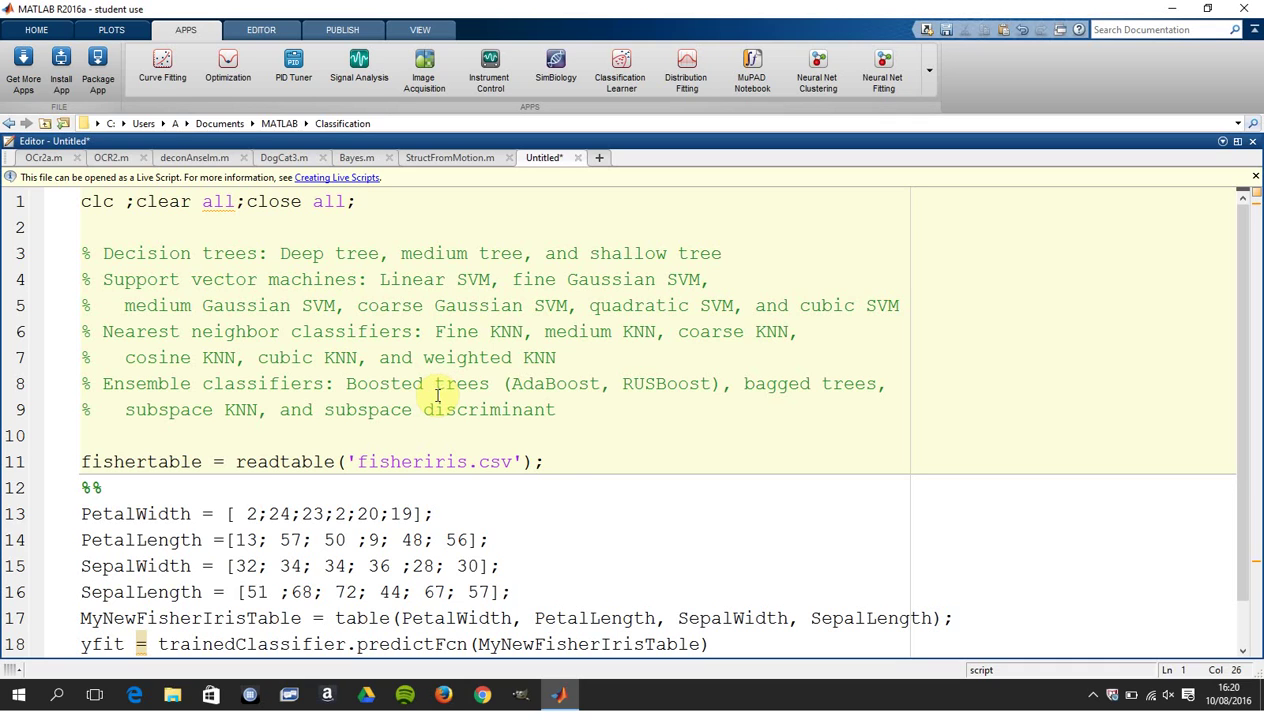
# - Run setup lines 1–11 in the Command Window after restoring the docked layout, loading fisheriris.csv
pyautogui.moveTo(550, 461); pyautogui.dragTo(80, 201)
pyautogui.hotkey('ctrl', 'c')
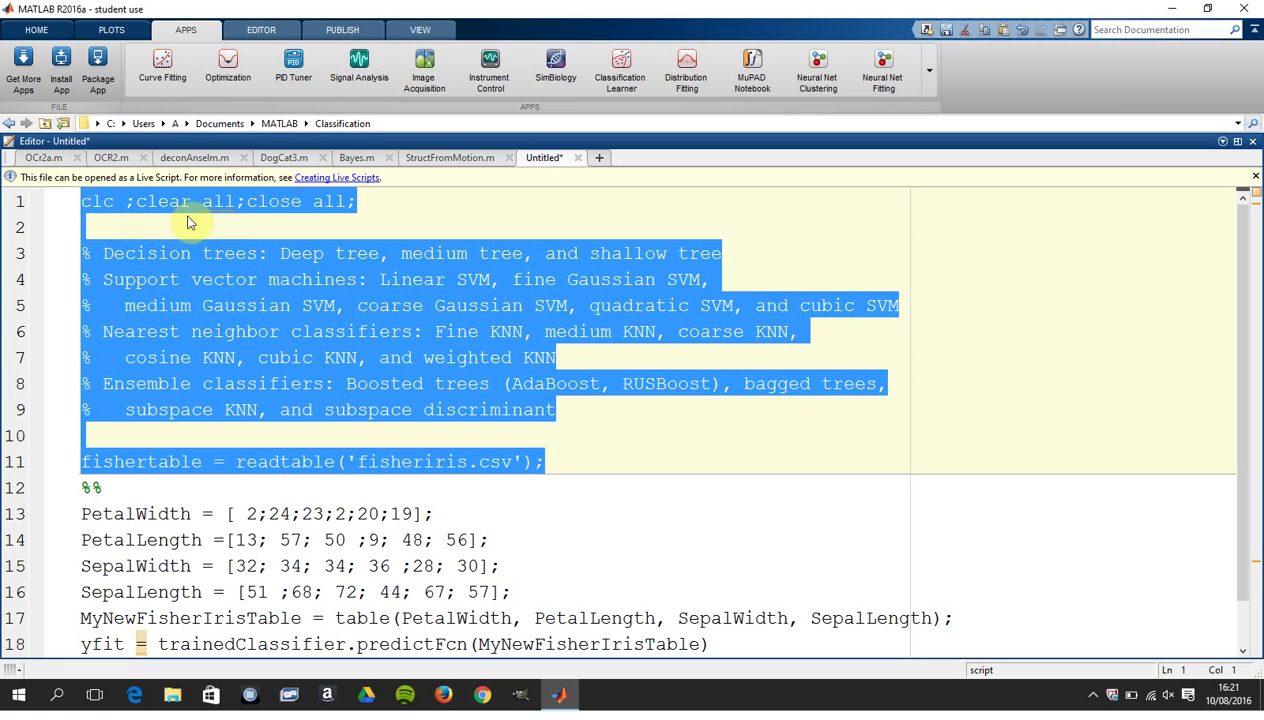
pyautogui.moveTo(224, 214)
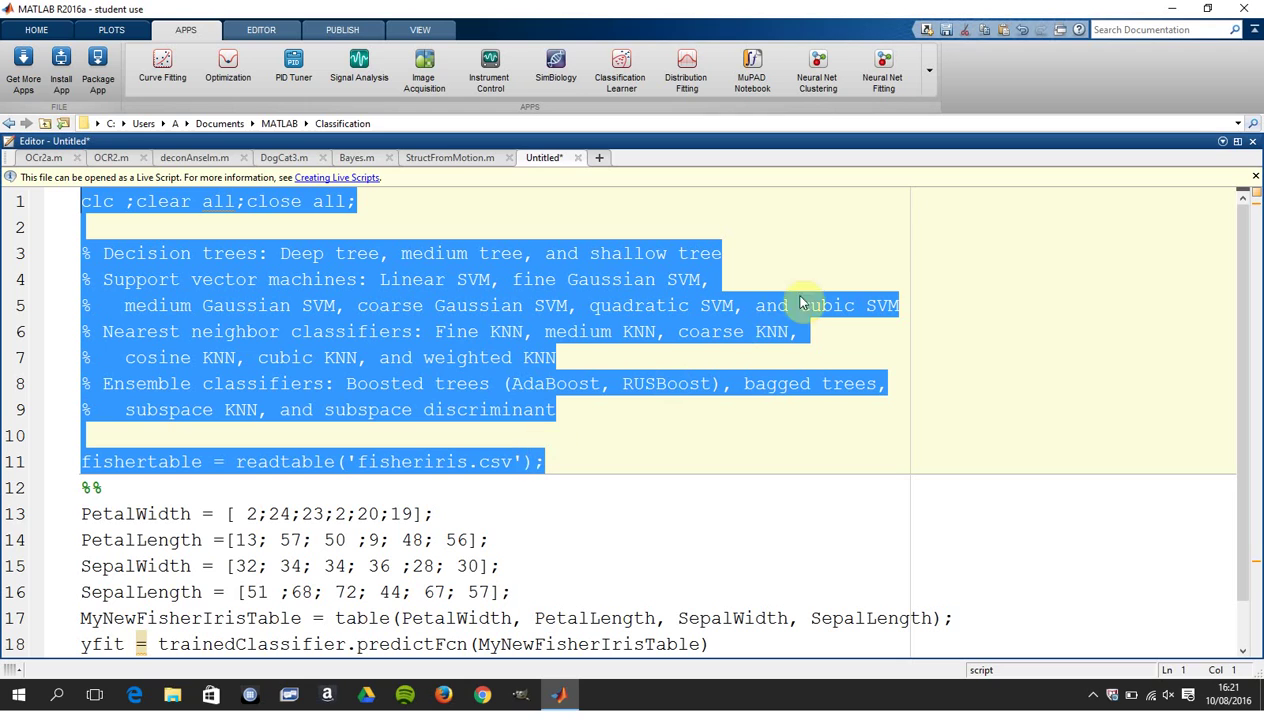
pyautogui.click(1238, 142)
pyautogui.click(634, 632)
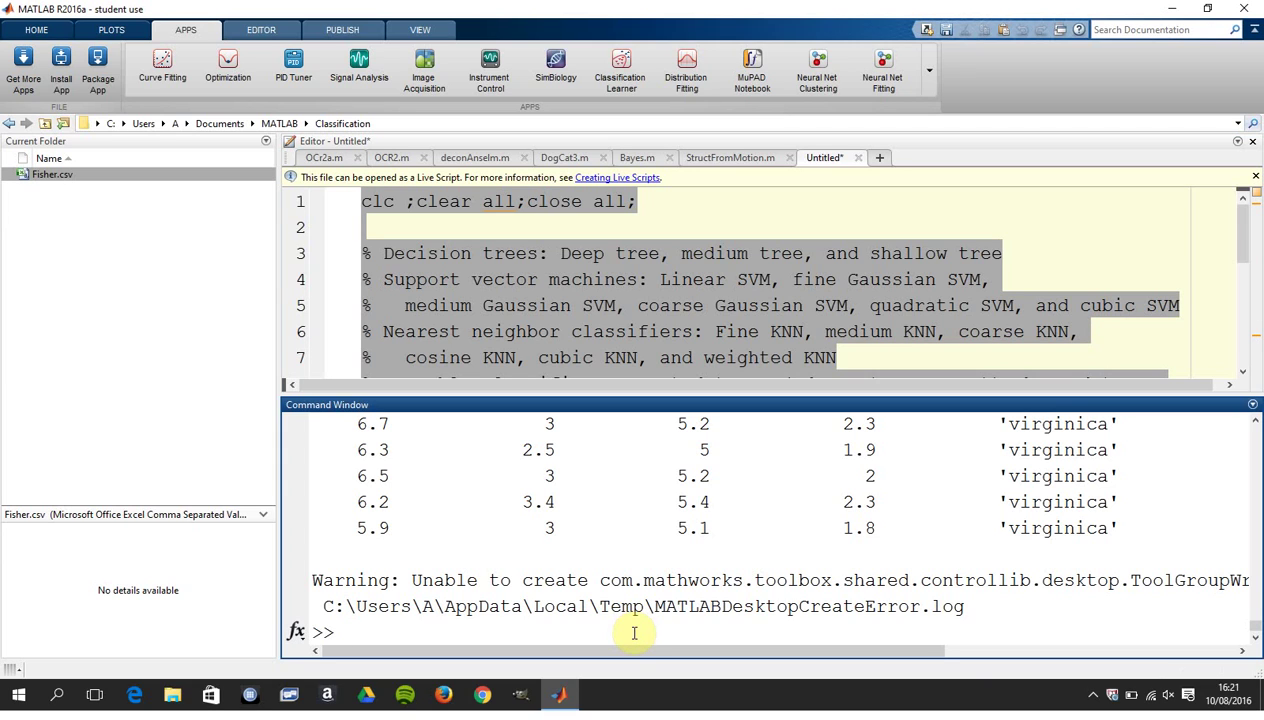
pyautogui.hotkey('ctrl', 'v')
pyautogui.press('Return')
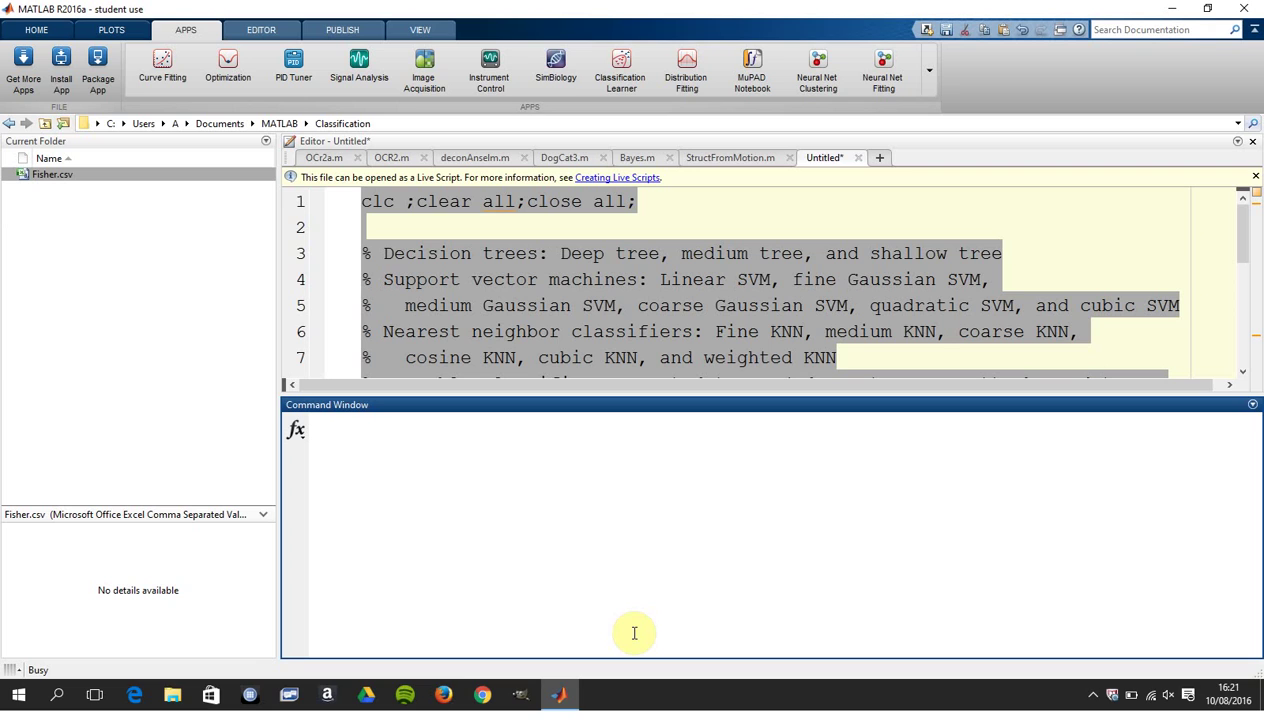
# - Run whos and display the 150x5 fishertable in the Command Window
pyautogui.press('Up')
pyautogui.press('Up')
pyautogui.press('Up')
pyautogui.press('Up')
pyautogui.press('Up')
pyautogui.press('Up')
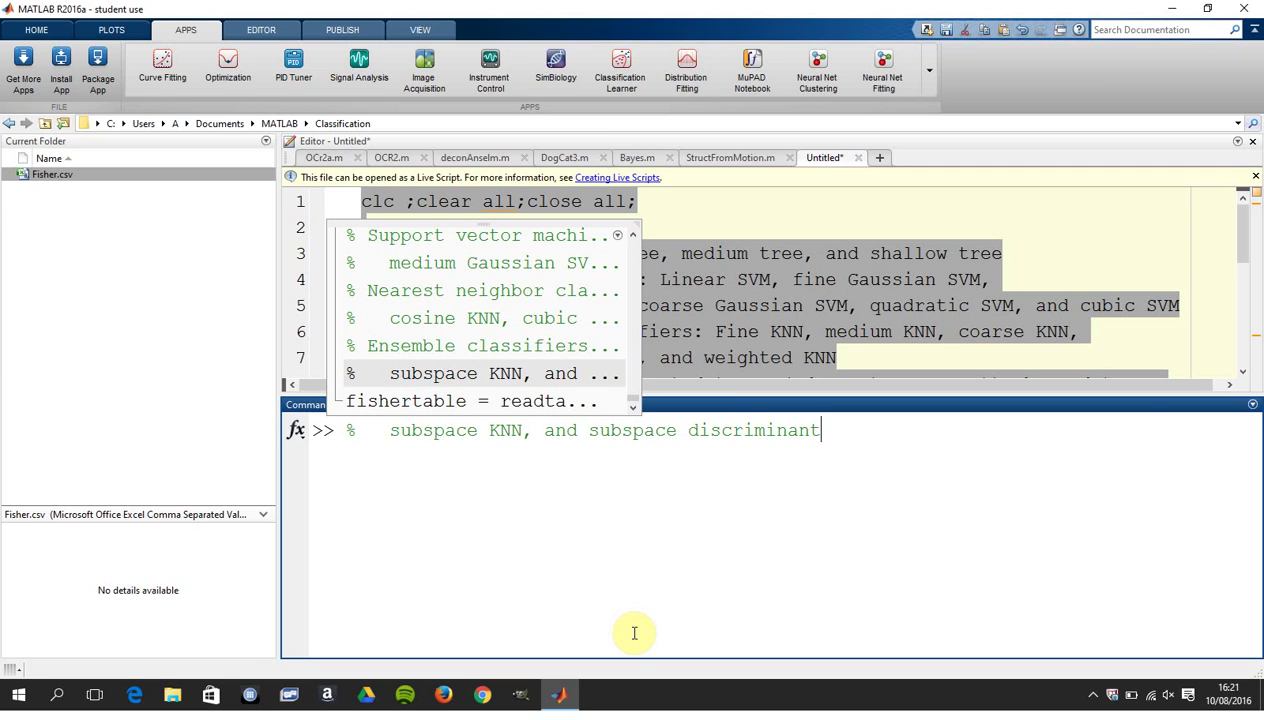
pyautogui.press('Up')
pyautogui.press('Up')
pyautogui.press('Up')
pyautogui.press('Up')
pyautogui.press('Up')
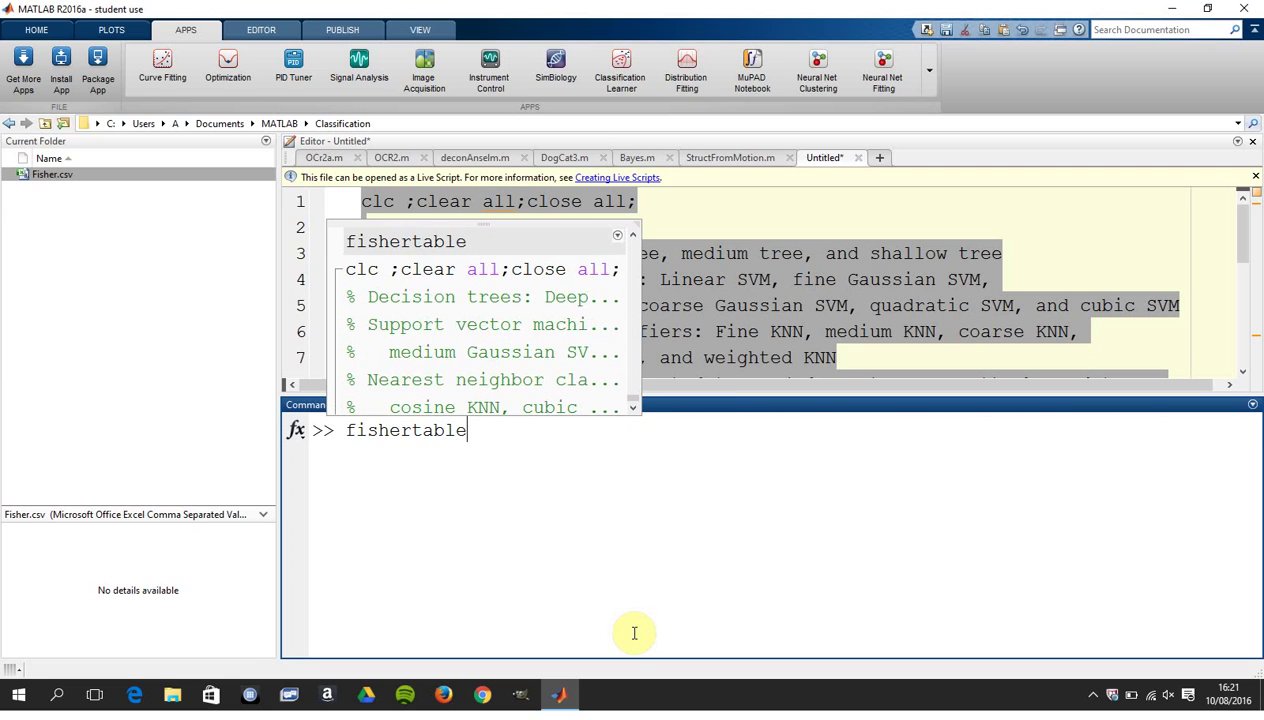
pyautogui.press('Return')
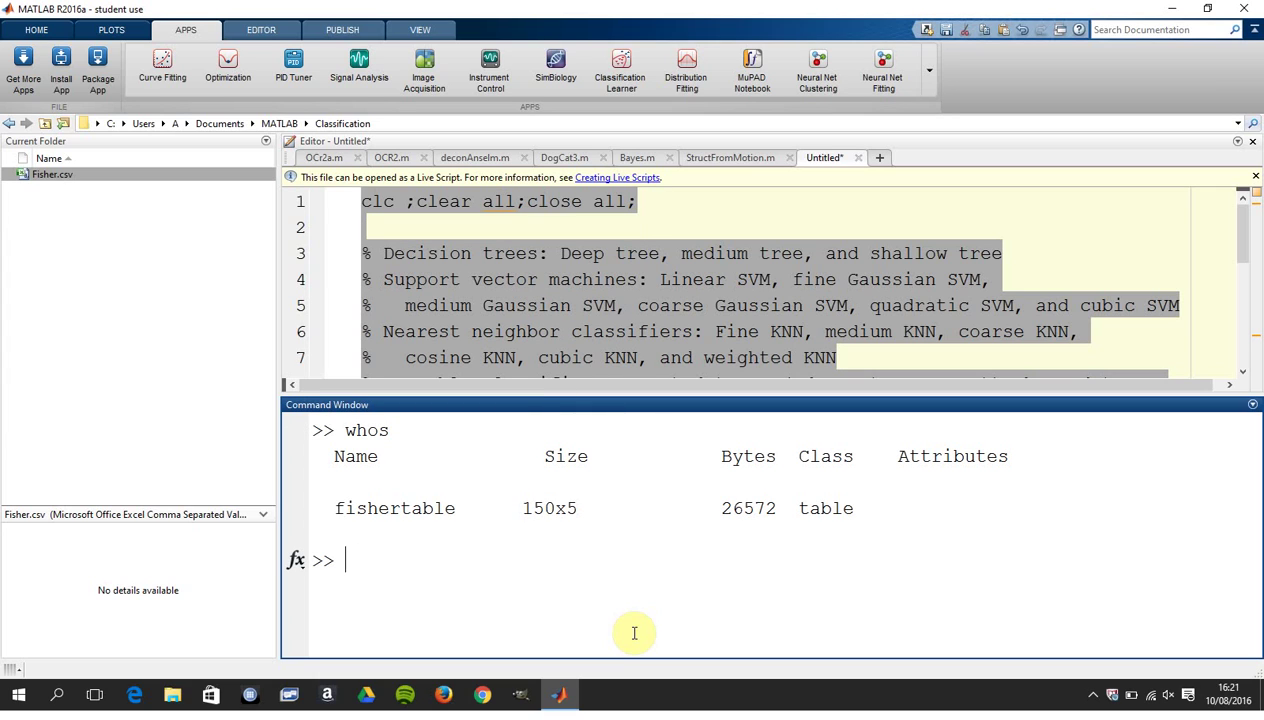
pyautogui.write('fister')
pyautogui.press('BackSpace')
pyautogui.press('BackSpace')
pyautogui.press('BackSpace')
pyautogui.press('BackSpace')
pyautogui.write('shertable')
pyautogui.press('Return')
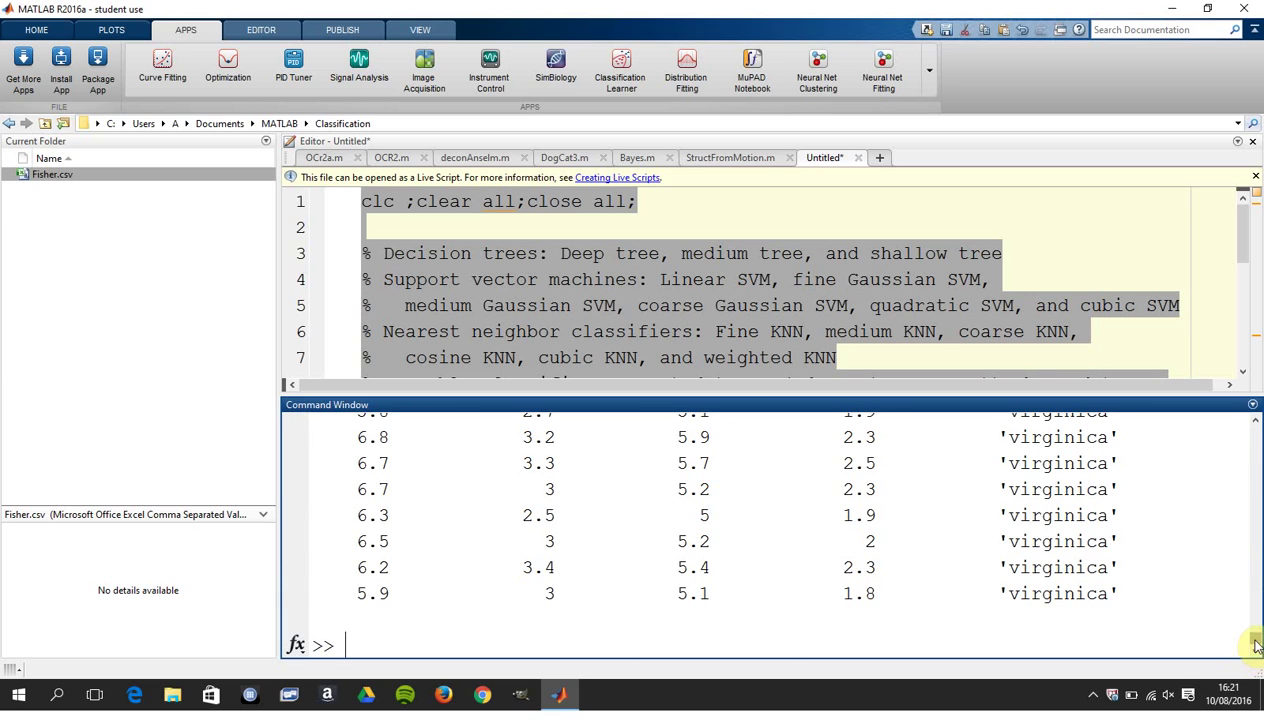
pyautogui.moveTo(1255, 638); pyautogui.dragTo(1255, 447)
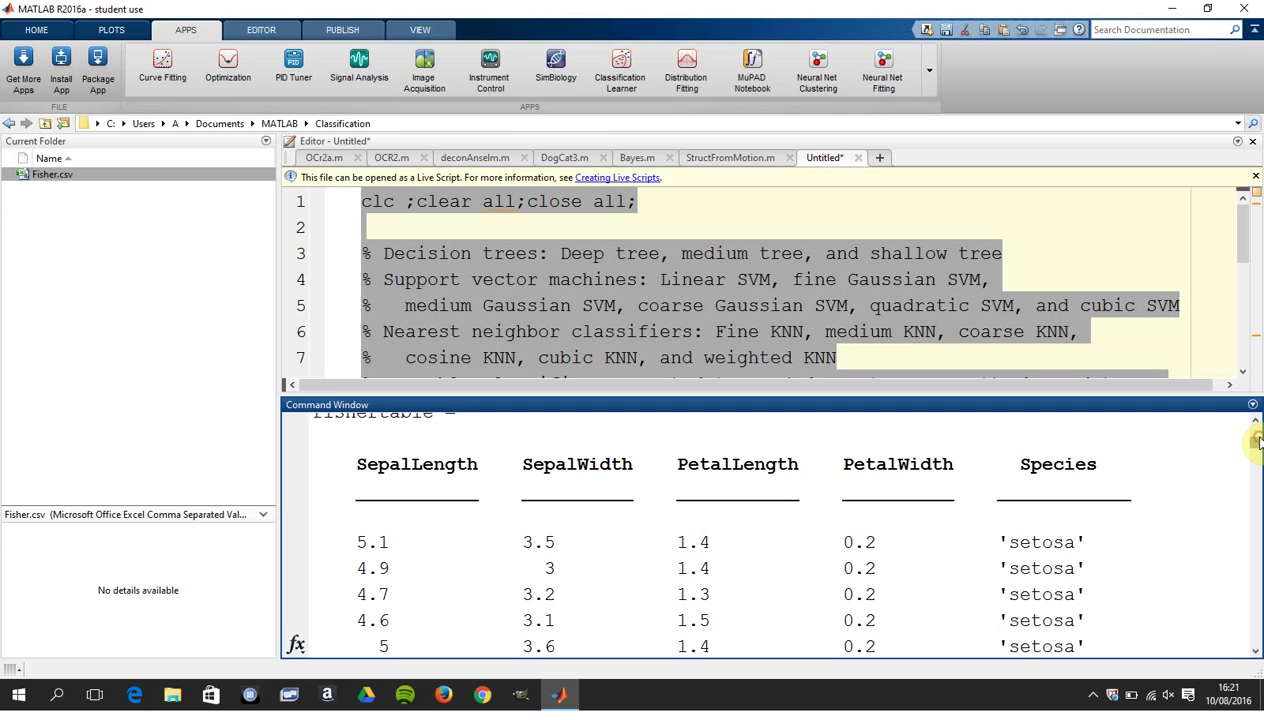
pyautogui.moveTo(1255, 441); pyautogui.dragTo(1256, 588)
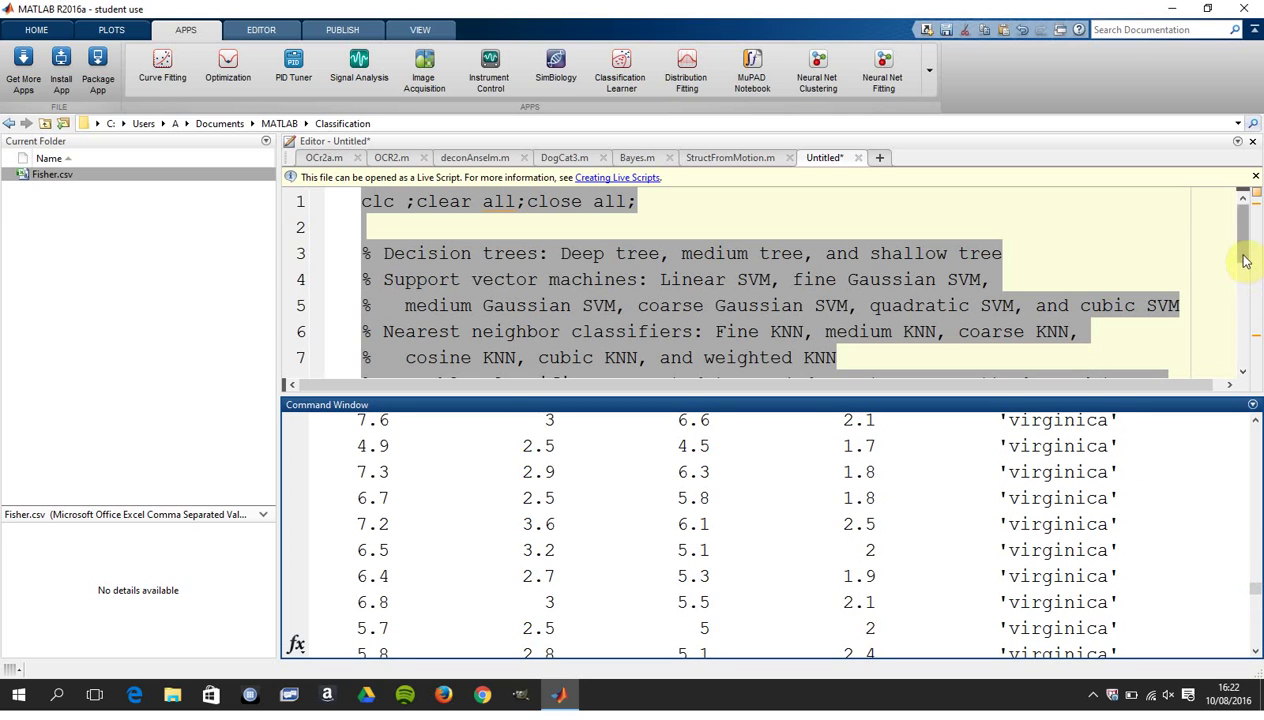
pyautogui.moveTo(1245, 260); pyautogui.dragTo(1245, 307)
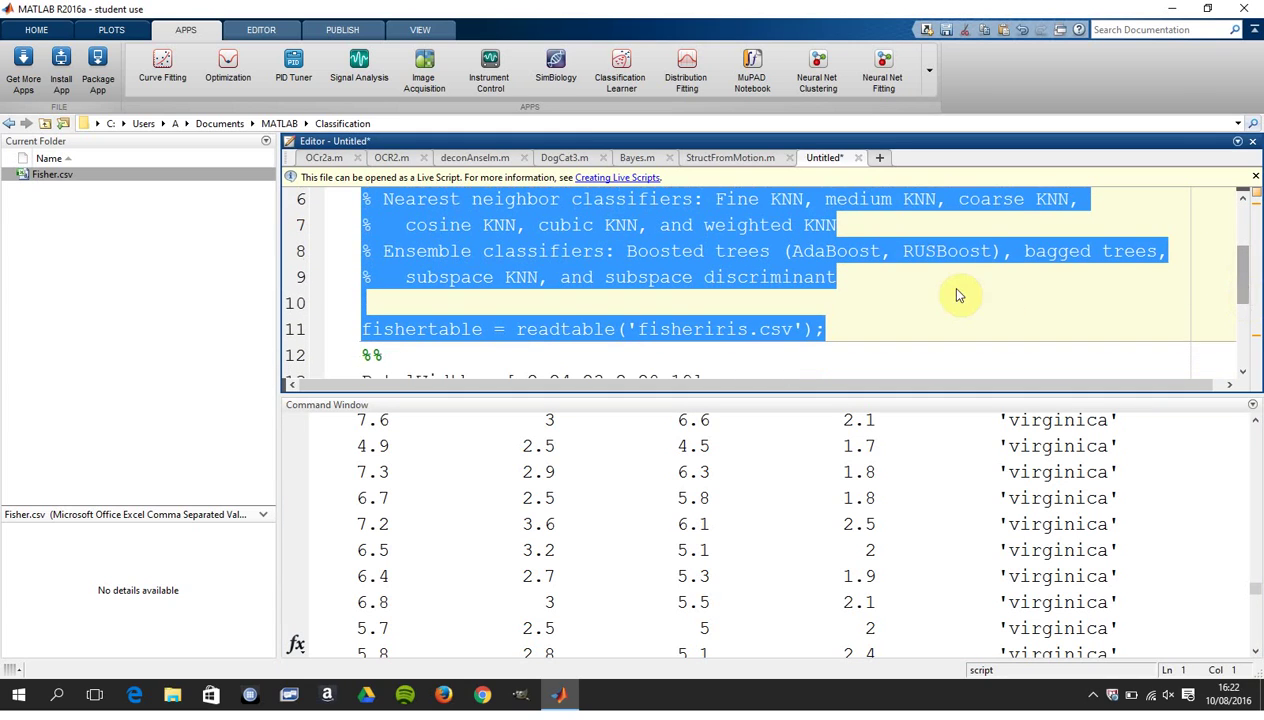
pyautogui.click(940, 321)
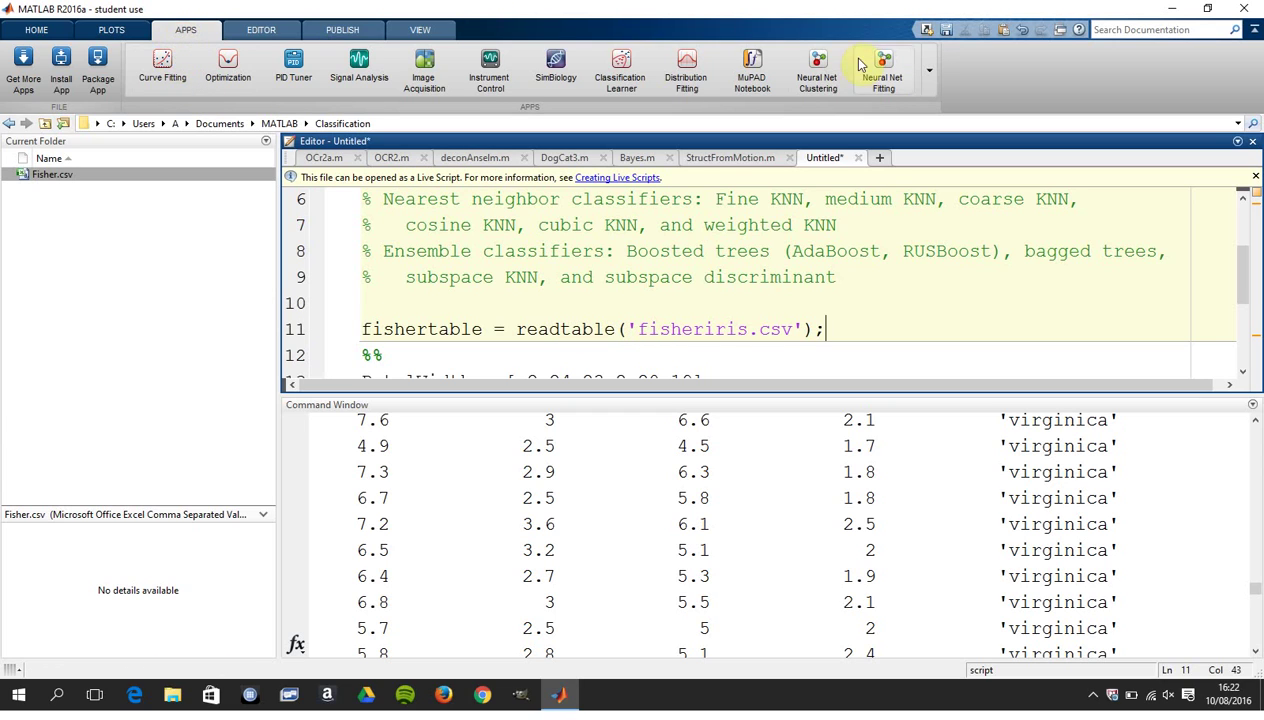
# - Launch Classification Learner and start a fishertable session with Species response and 5-fold cross-validation
pyautogui.click(929, 74)
pyautogui.click(160, 203)
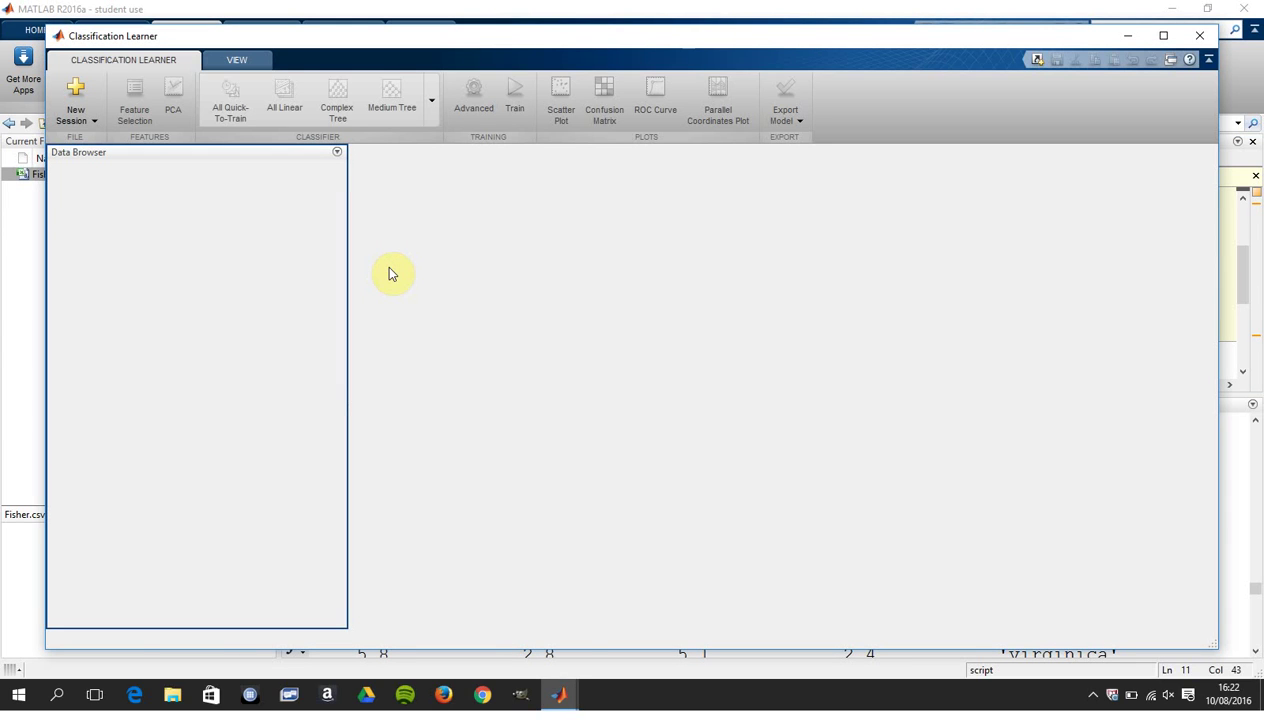
pyautogui.click(85, 118)
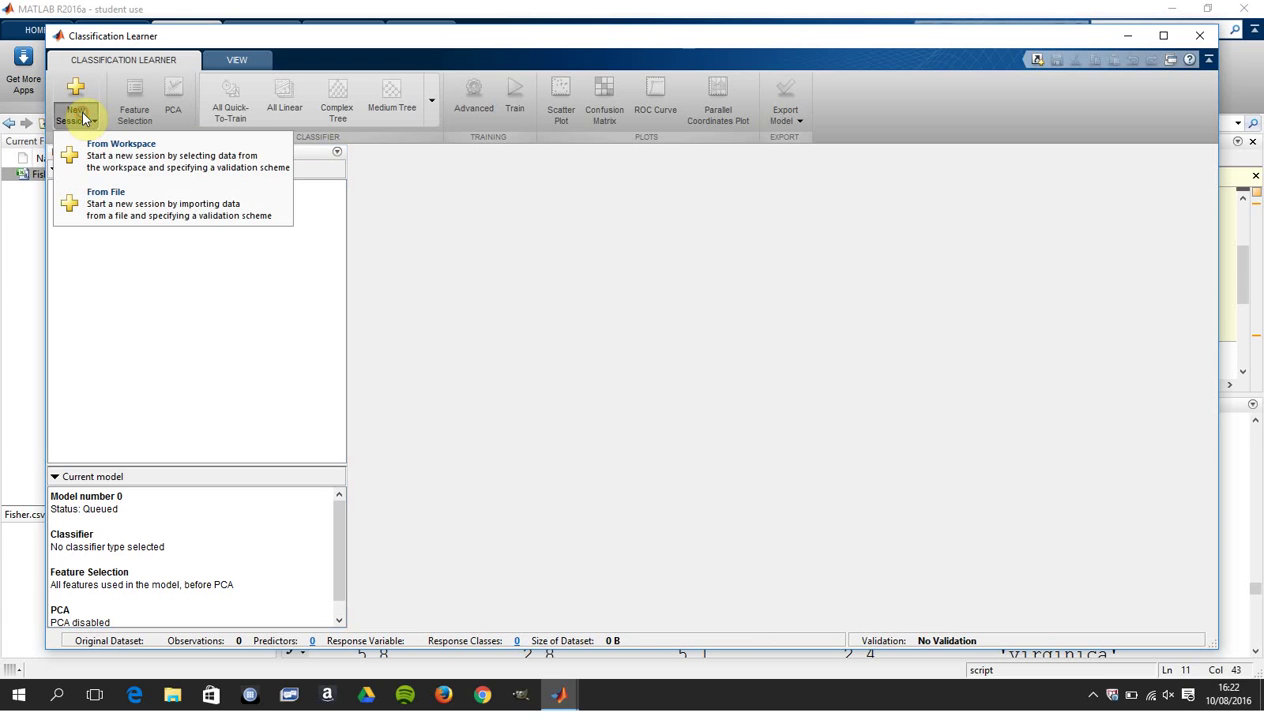
pyautogui.click(107, 160)
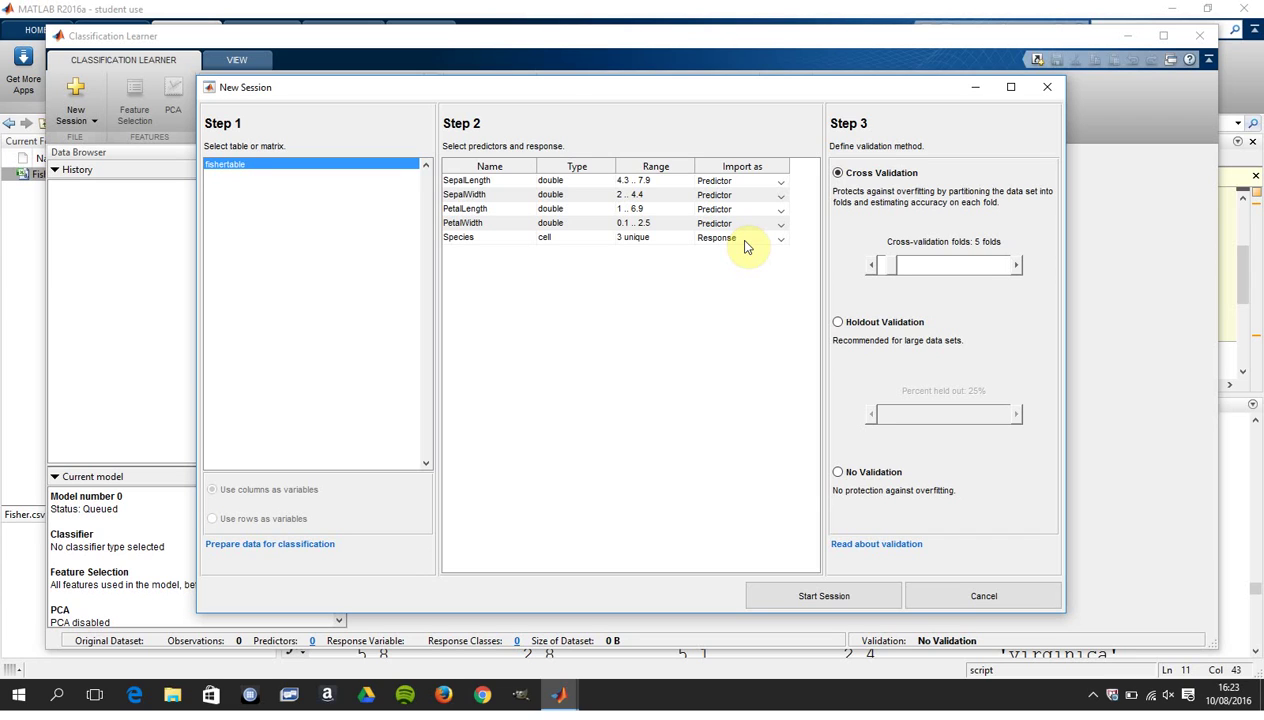
pyautogui.click(866, 604)
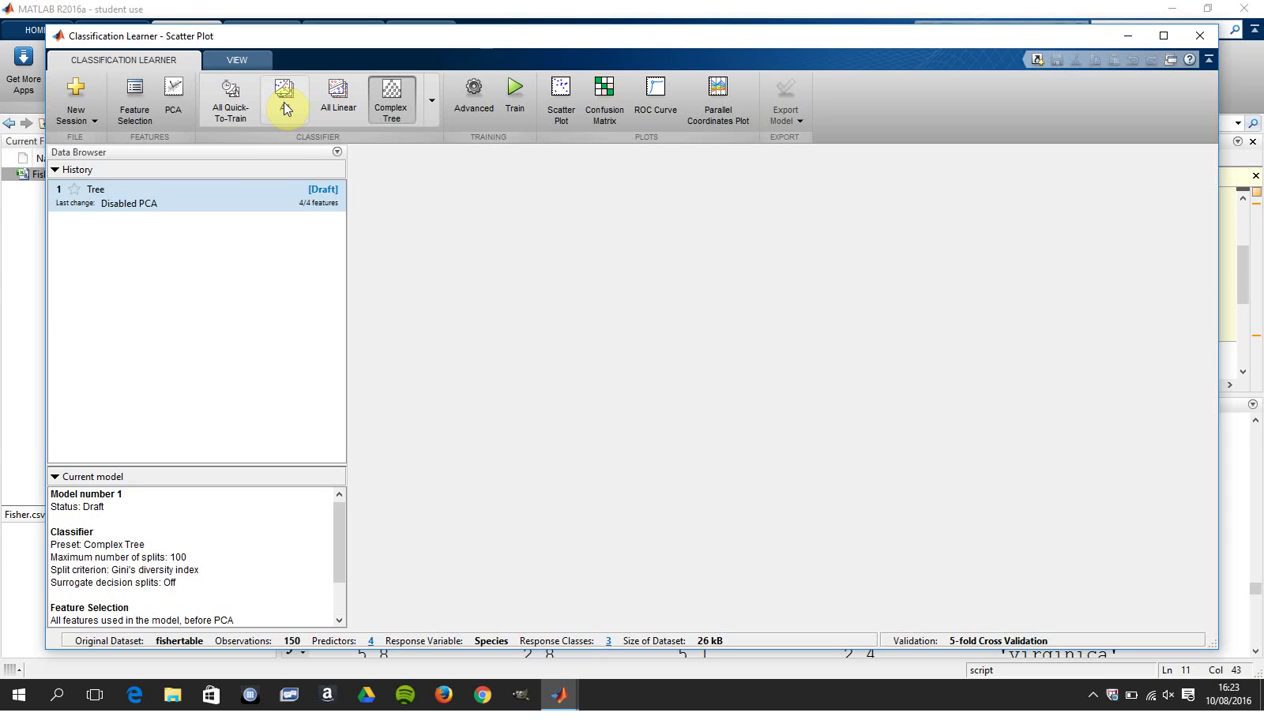
# - Choose the All classifier preset and train every model on the iris data
pyautogui.click(284, 108)
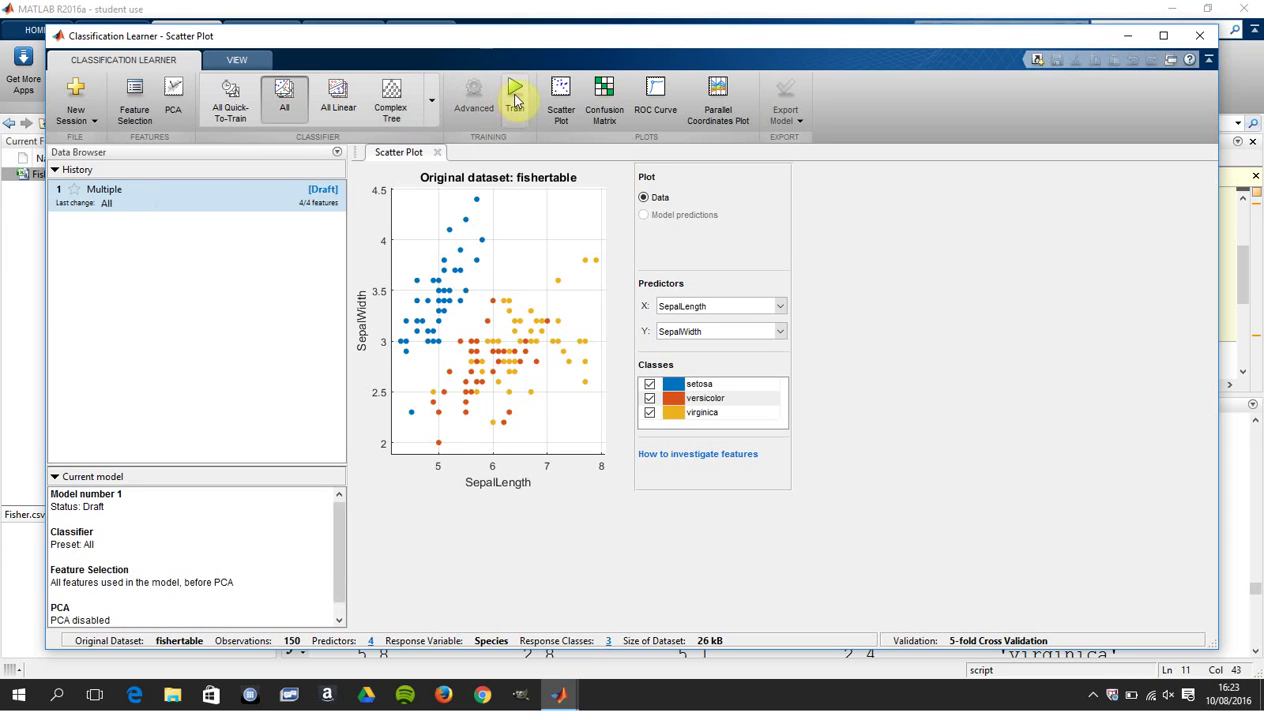
pyautogui.click(514, 100)
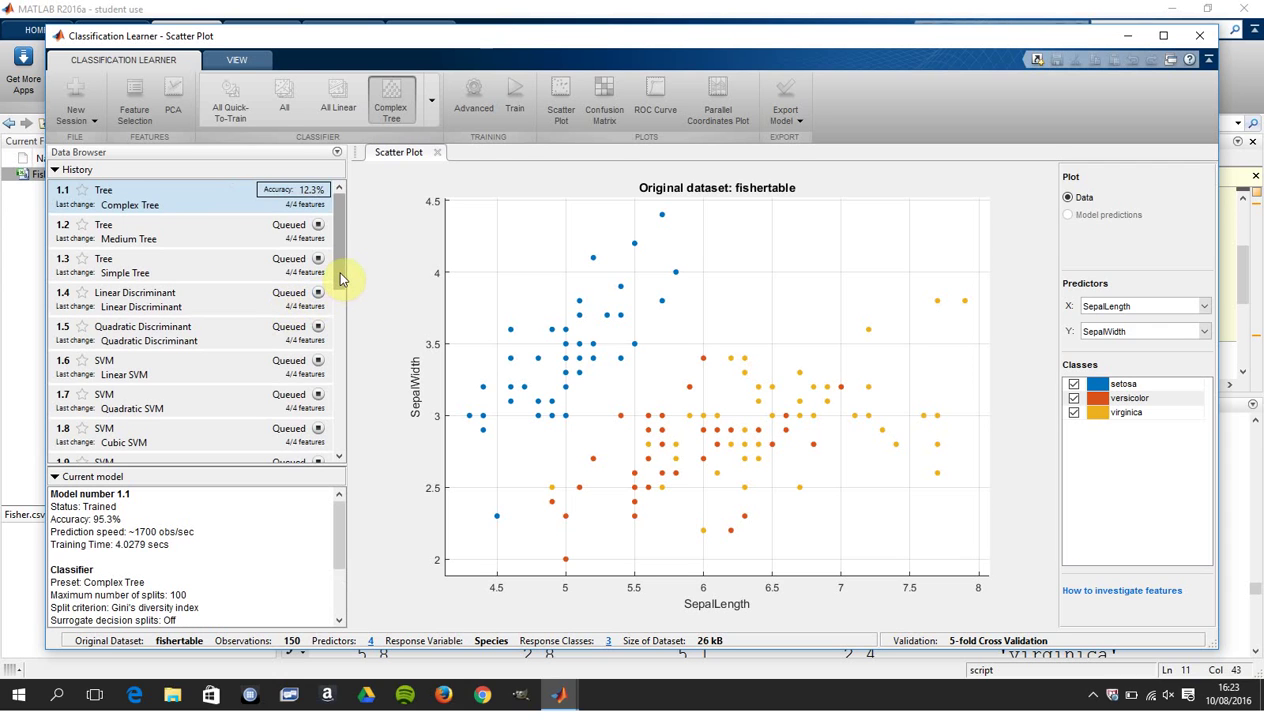
# - Scroll through the History list to review accuracies of all 22 trained models
pyautogui.scroll(-3, 338, 290)
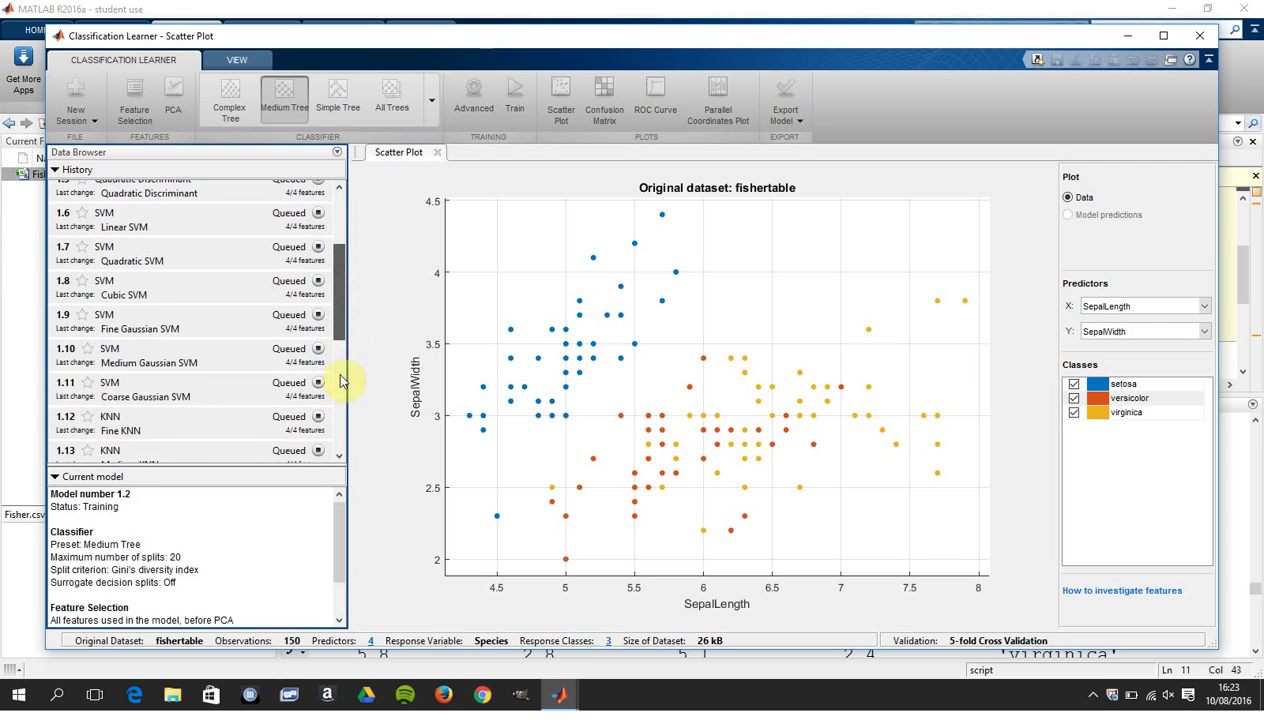
pyautogui.scroll(-3, 340, 380)
pyautogui.scroll(-5, 338, 389)
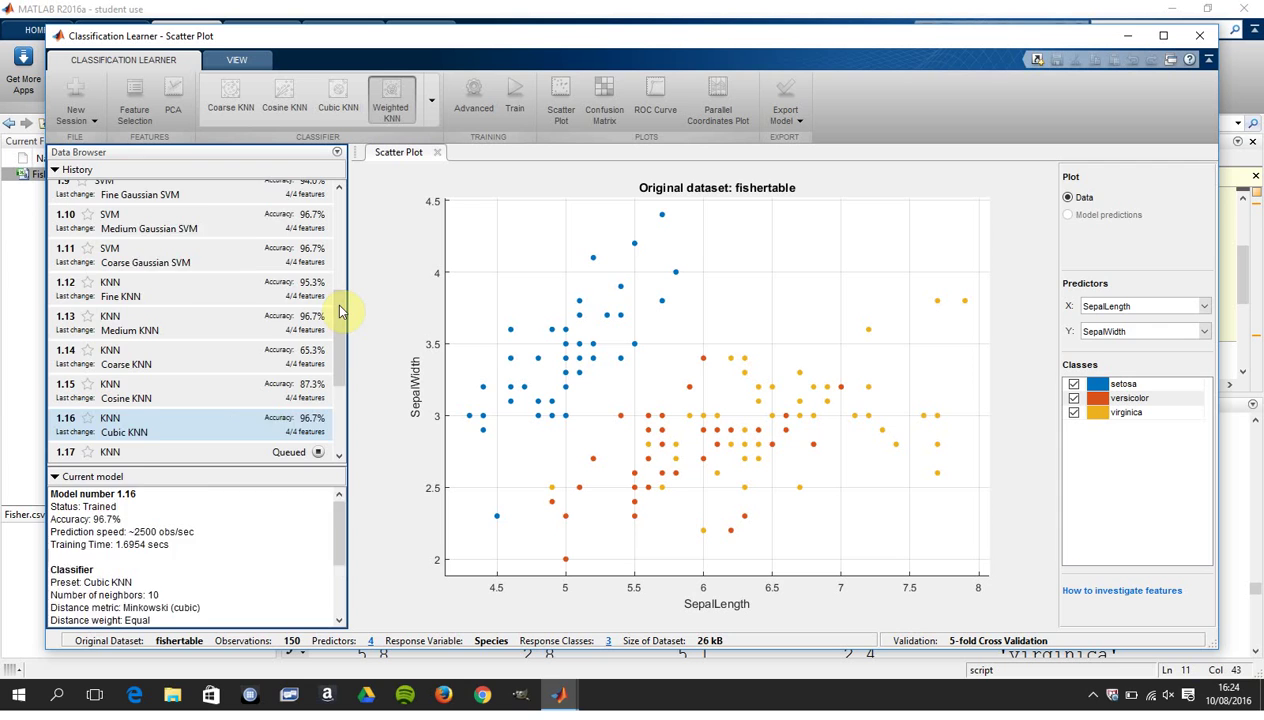
pyautogui.moveTo(338, 311); pyautogui.dragTo(343, 376)
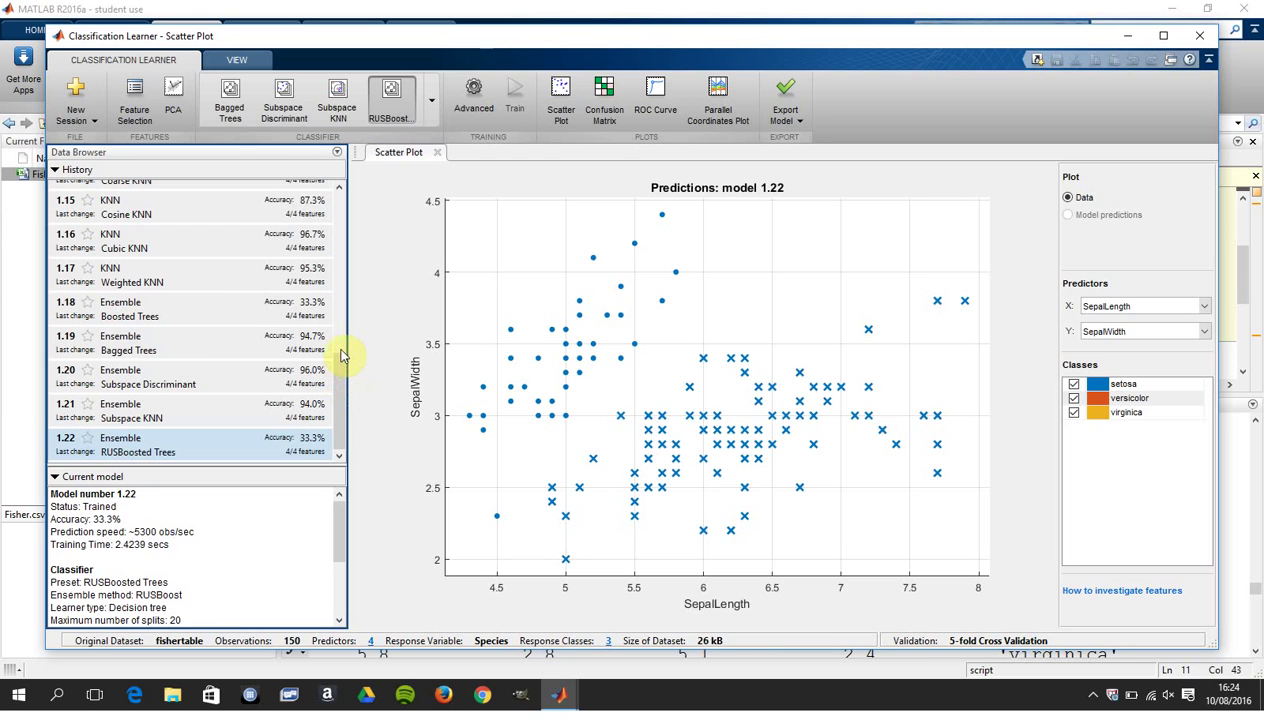
# - Make Linear SVM model 1.6 (97.3%) current to view its prediction scatter plot
pyautogui.scroll(2, 338, 375)
pyautogui.scroll(7, 338, 366)
pyautogui.scroll(2, 345, 295)
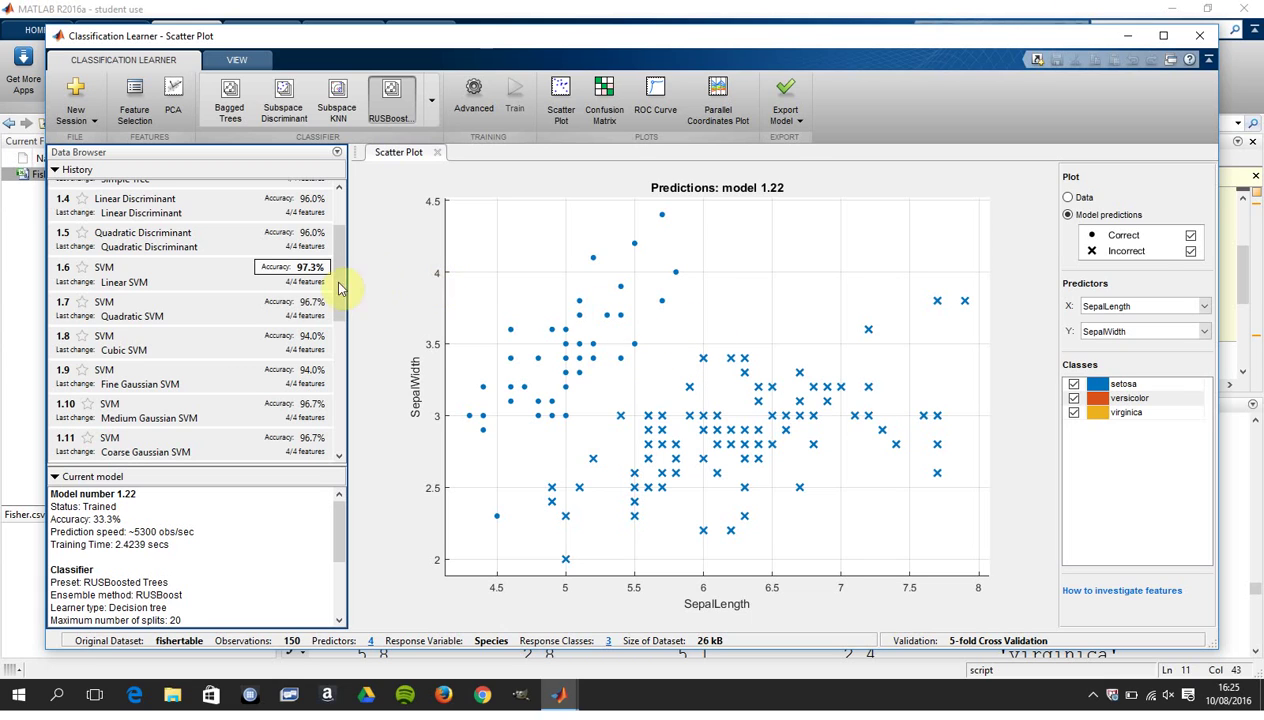
pyautogui.click(252, 277)
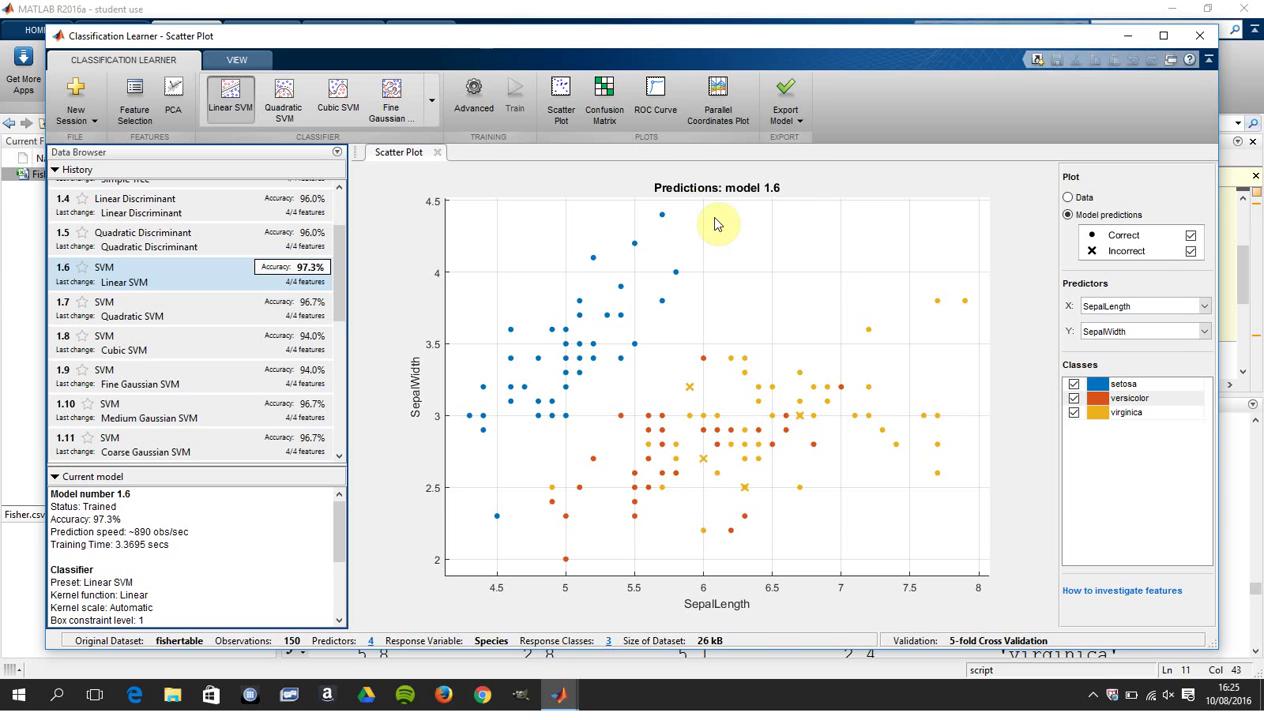
# - Show model 1.6's confusion matrix and bring up the Export Model options
pyautogui.click(606, 97)
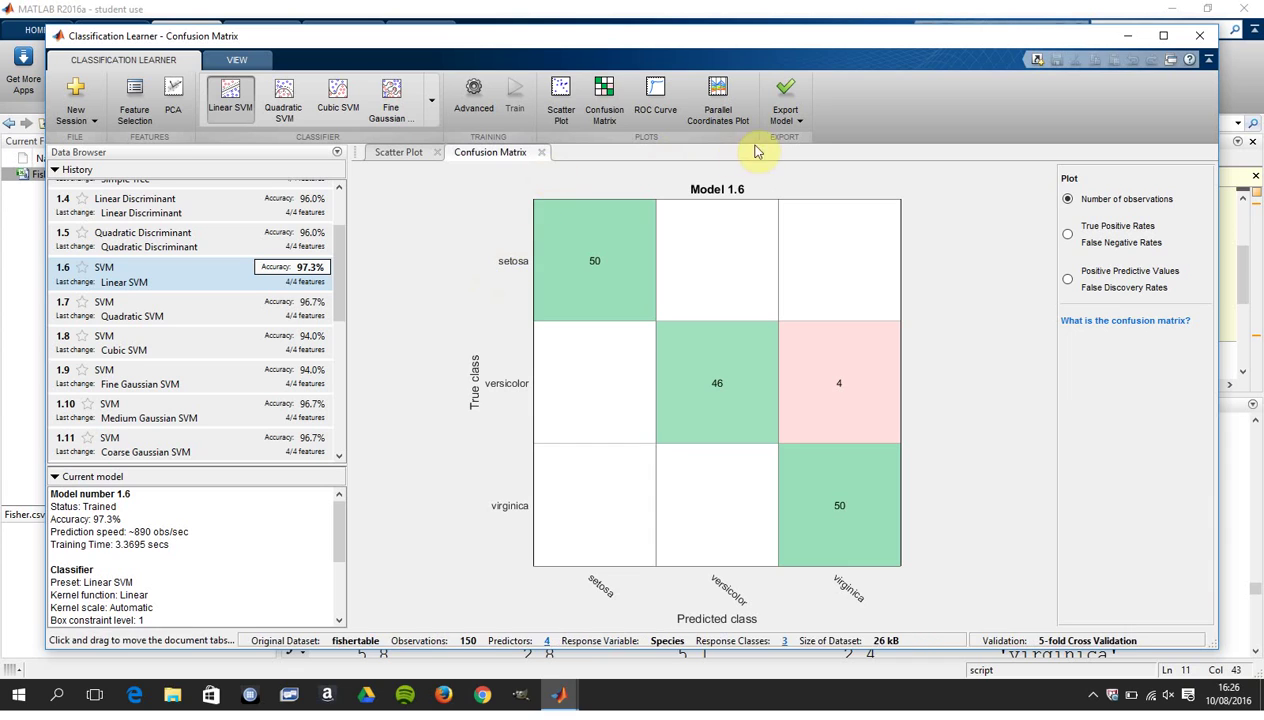
pyautogui.click(800, 124)
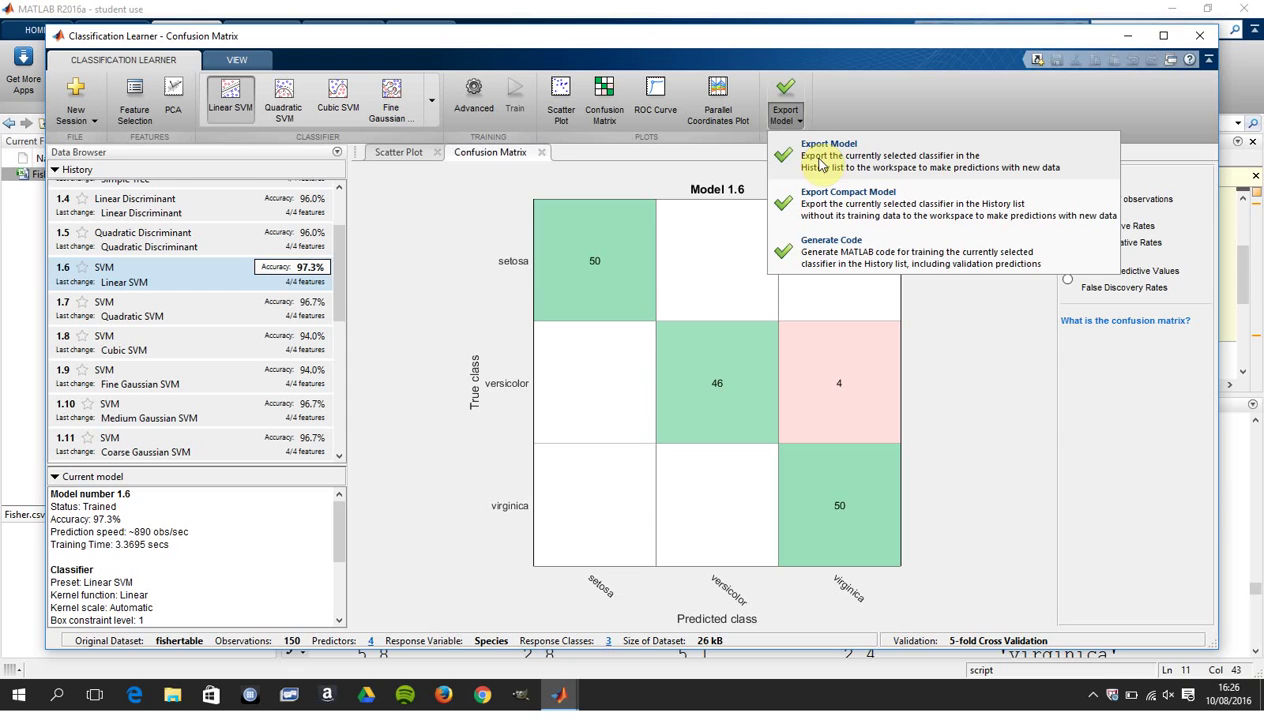
# - Export model 1.6 to the workspace as trainedClassifier and return to the MATLAB desktop
pyautogui.click(820, 163)
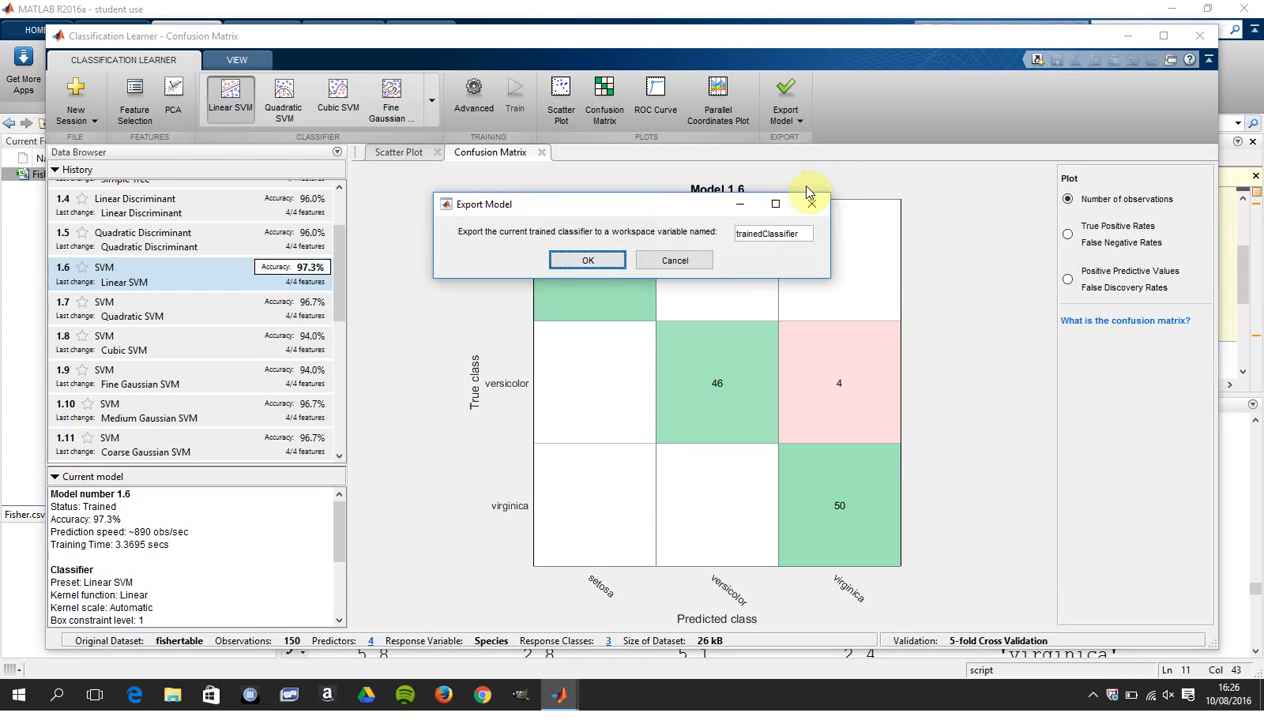
pyautogui.click(600, 262)
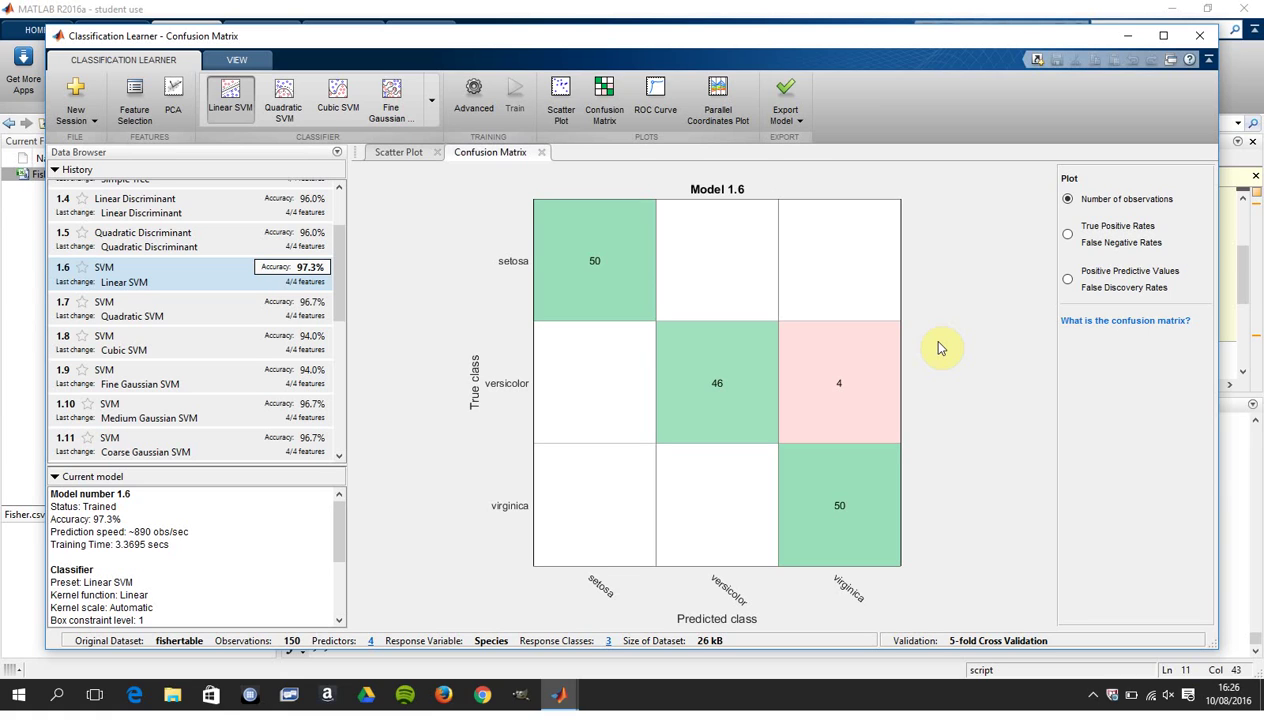
pyautogui.hotkey('alt', 'Tab')
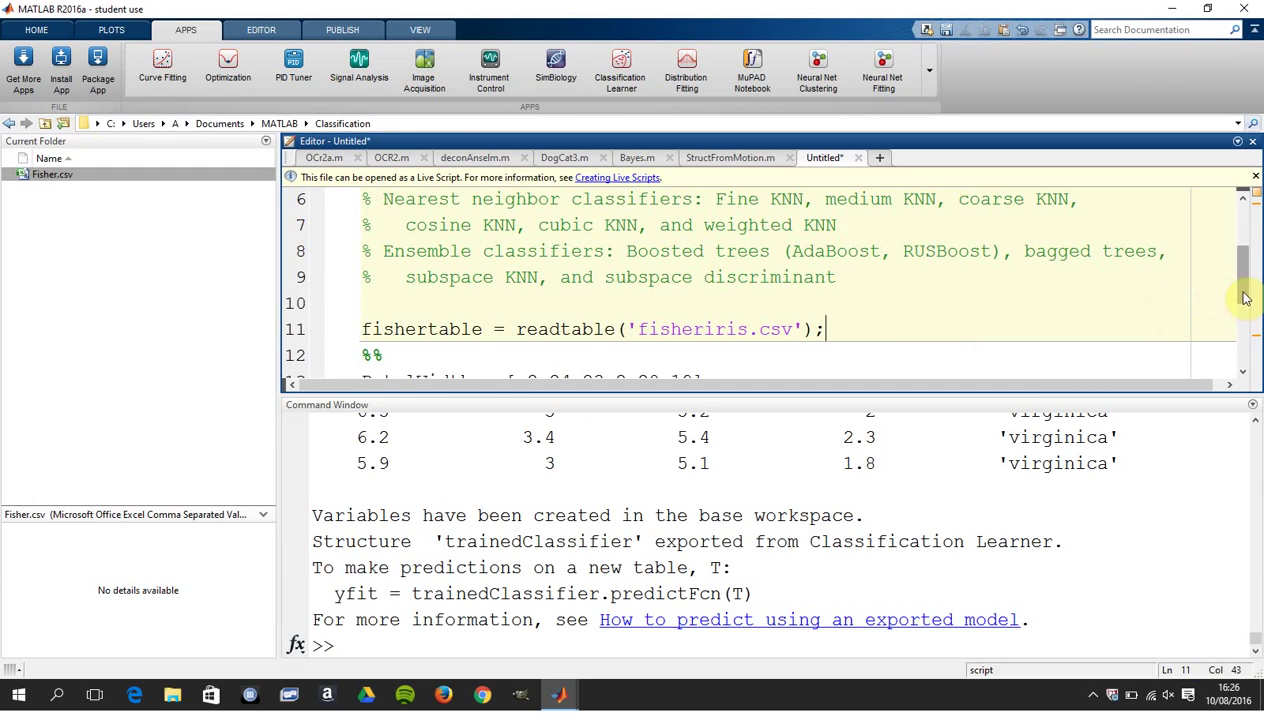
# - Select script lines 13–18 that build MyNewFisherIrisTable and compute yfit
pyautogui.moveTo(1244, 293); pyautogui.dragTo(1247, 336)
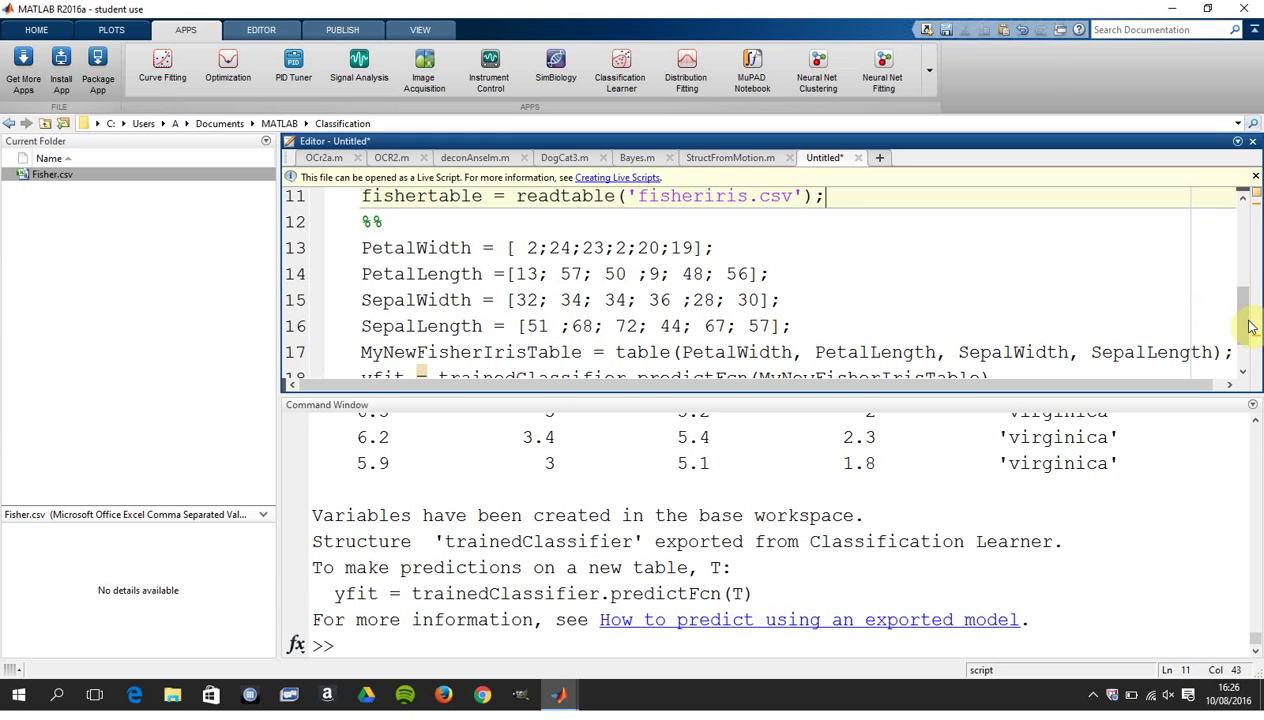
pyautogui.moveTo(1244, 316); pyautogui.dragTo(1248, 330)
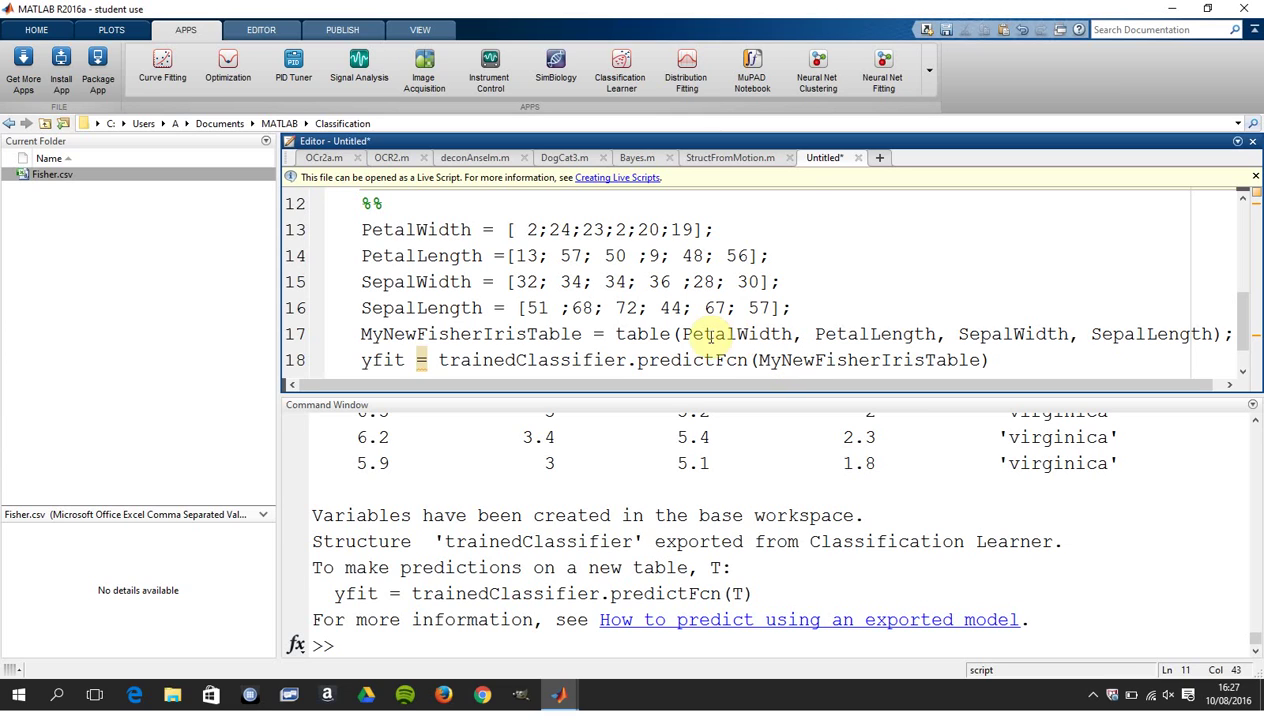
pyautogui.moveTo(361, 231); pyautogui.dragTo(996, 360)
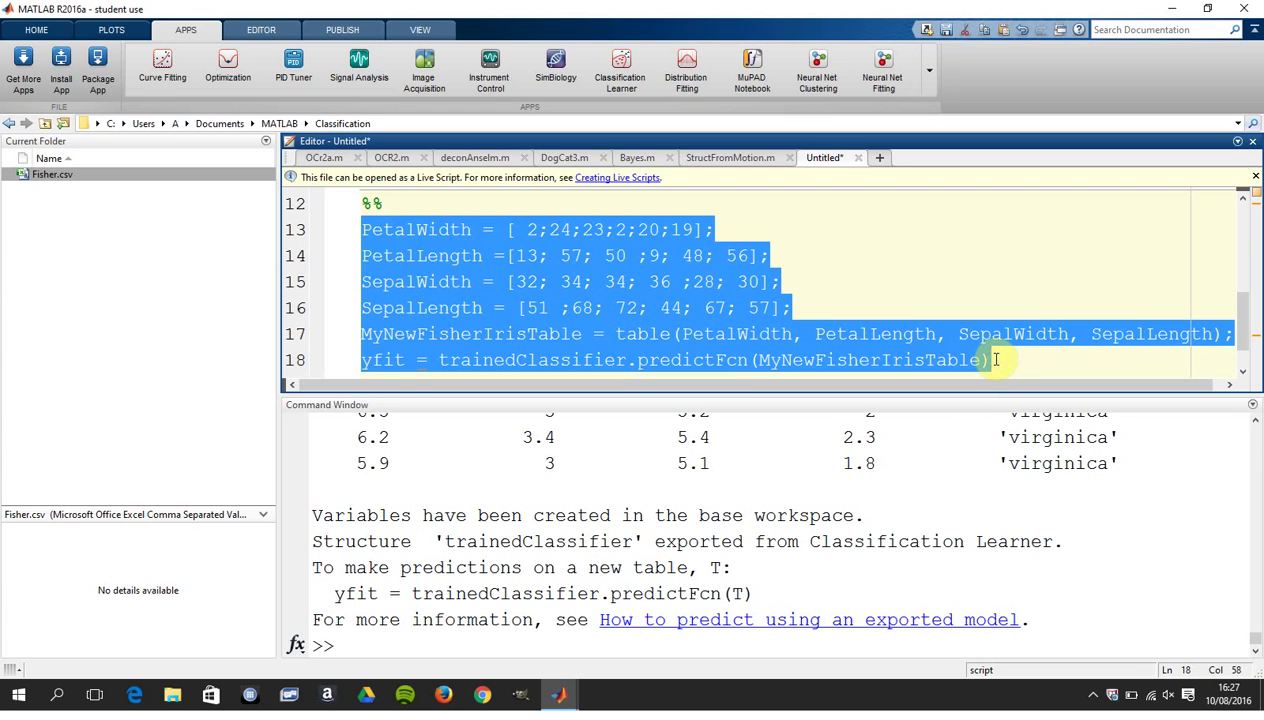
# - Paste and run the prediction code in the Command Window to get yfit for six new flowers
pyautogui.click(462, 645)
pyautogui.write('PetalWidth = [ 2;24;23;2;20;19]; PetalLength =[13; 57; 50 ;9; 48; 56]; SepalWidth =[32; 34; 34; 36 ;28; 30]; SepalLength = [51 ;68; 72; 44; 67; 57]; MyNewFisherIrisTable = table(PetalWidth, PetalLength, SepalWidth, SepalLength); yfit = trainedClassifier.predictFcn(MyNewFisherIrisTable)')
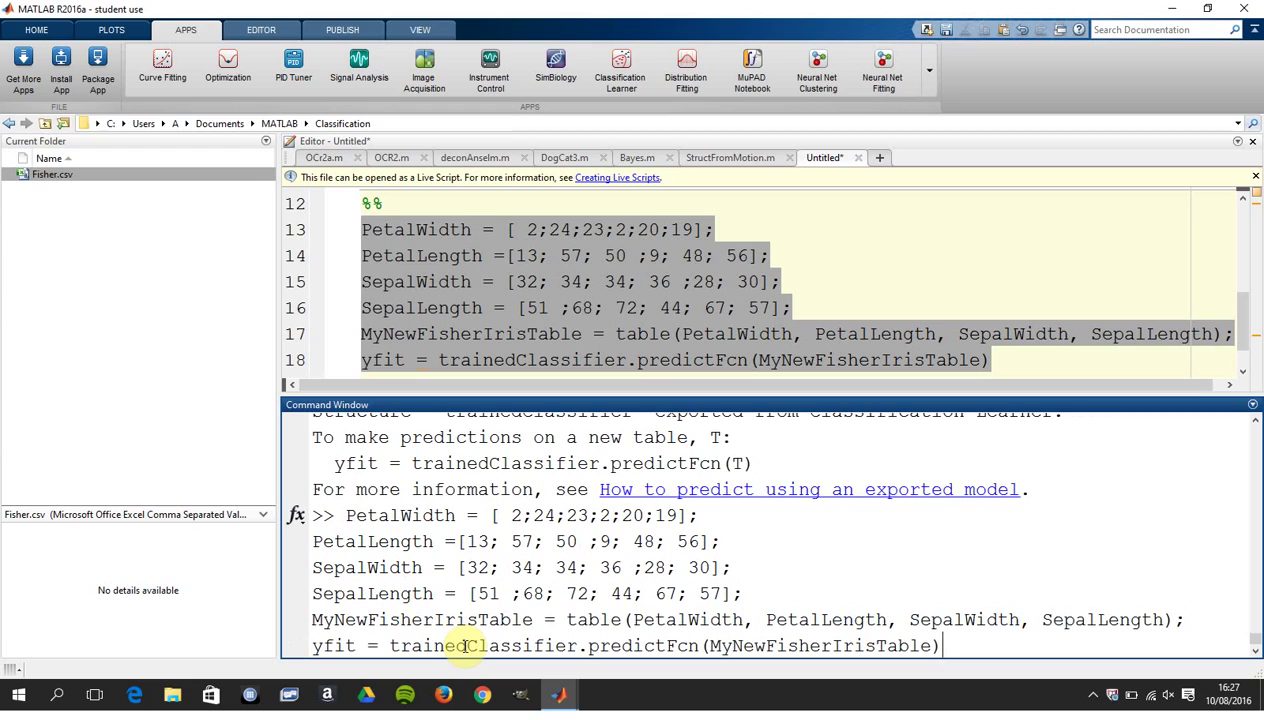
pyautogui.press('Return')
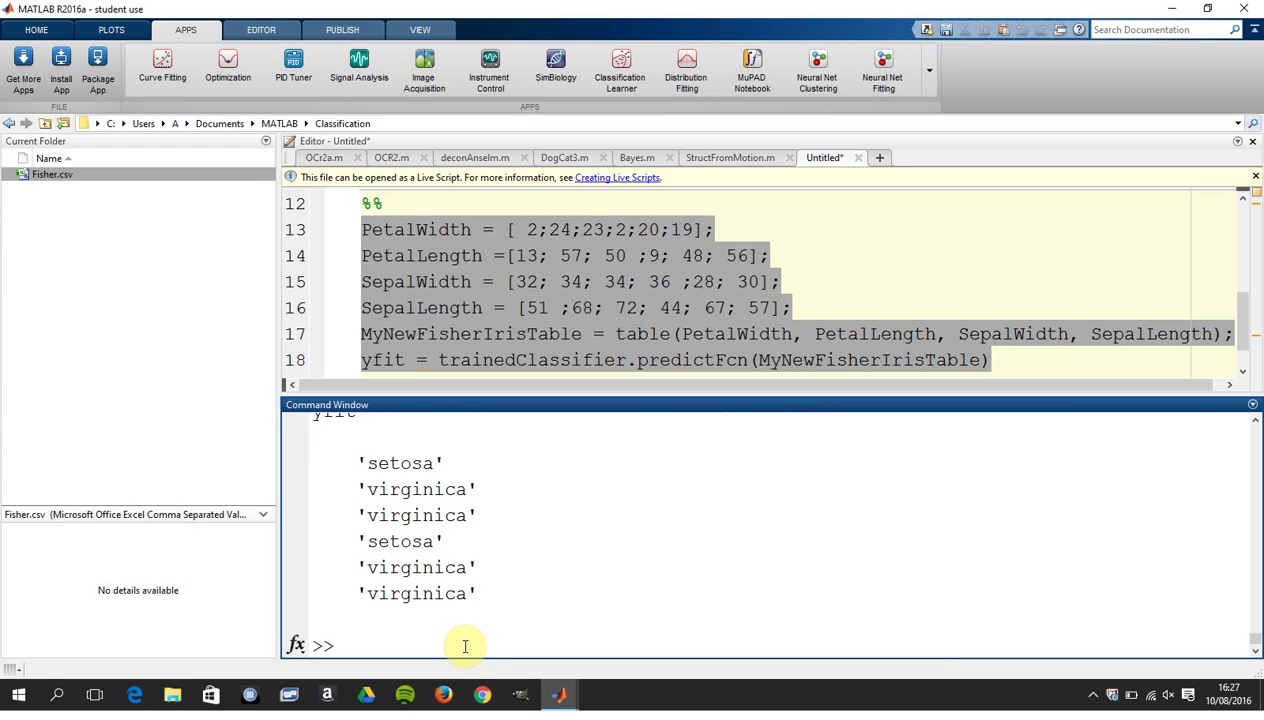